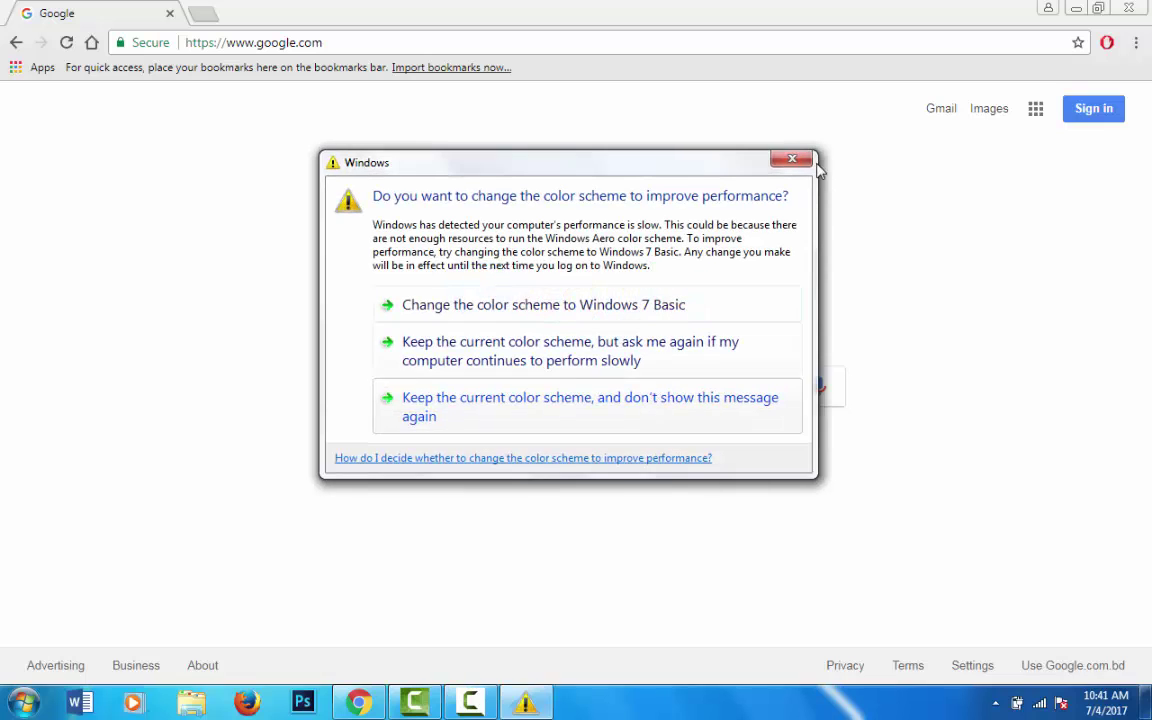
Step: Close the Windows colour-scheme prompt and search Google for 'microsoft xna framework'
{"action": "left_click", "coordinate": [790, 163]}
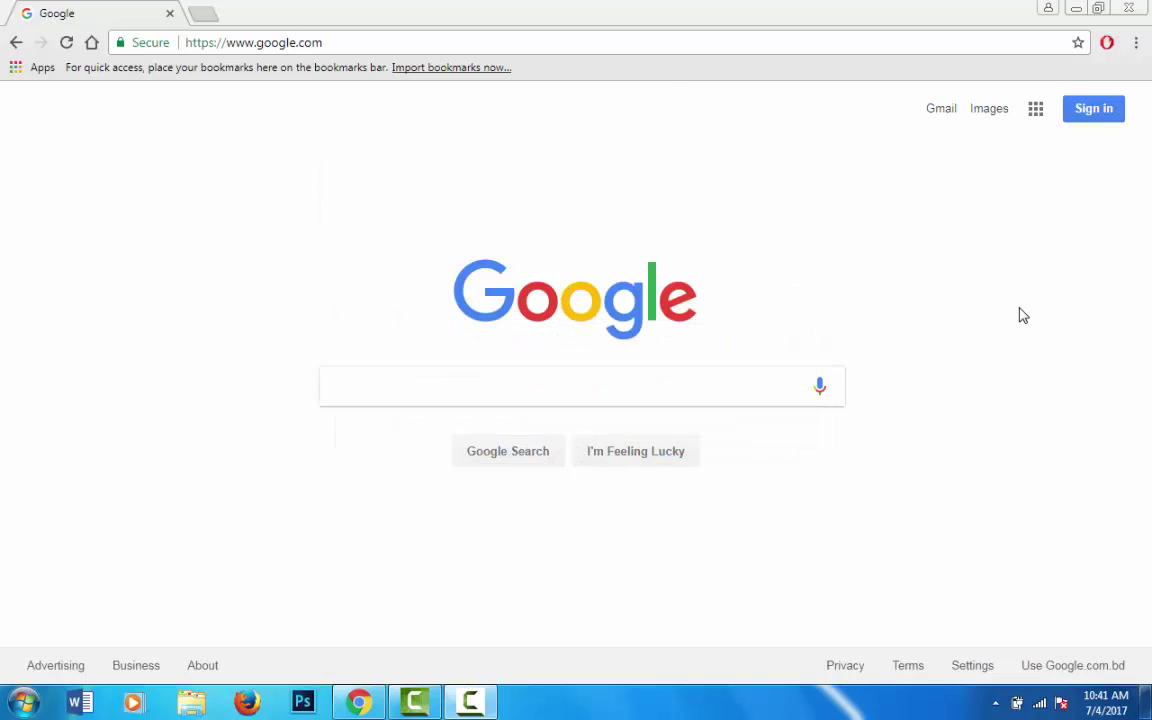
{"action": "left_click", "coordinate": [694, 386]}
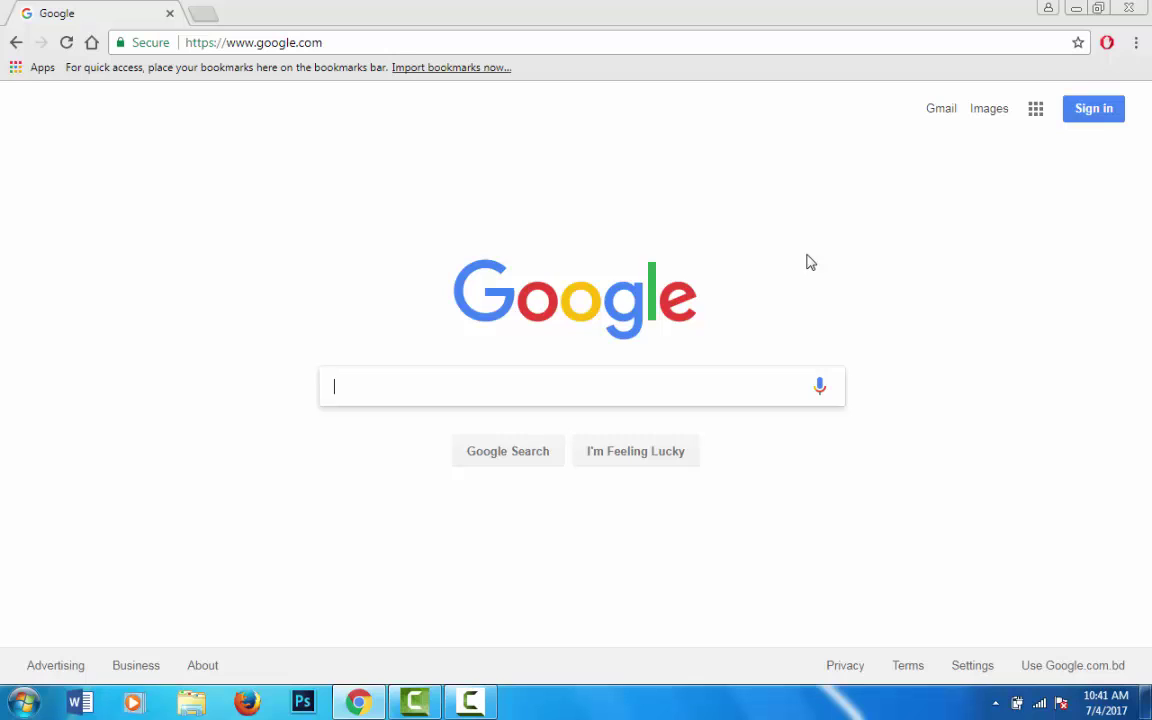
{"action": "type", "text": "micr"}
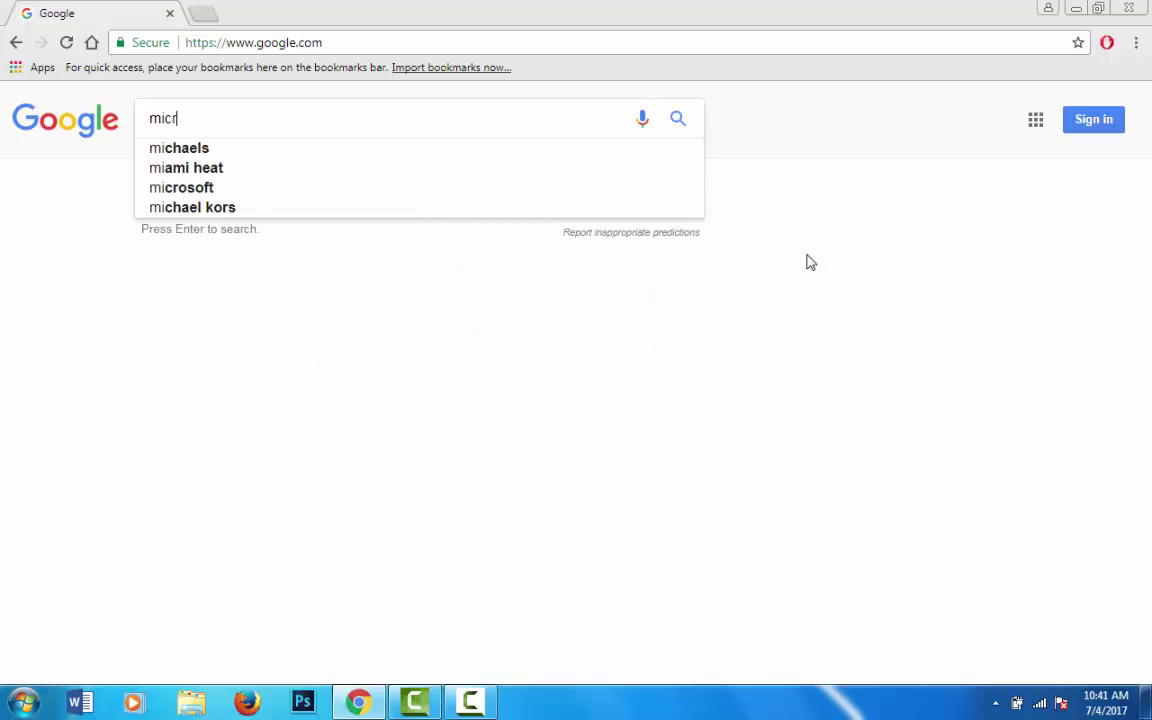
{"action": "type", "text": "oso"}
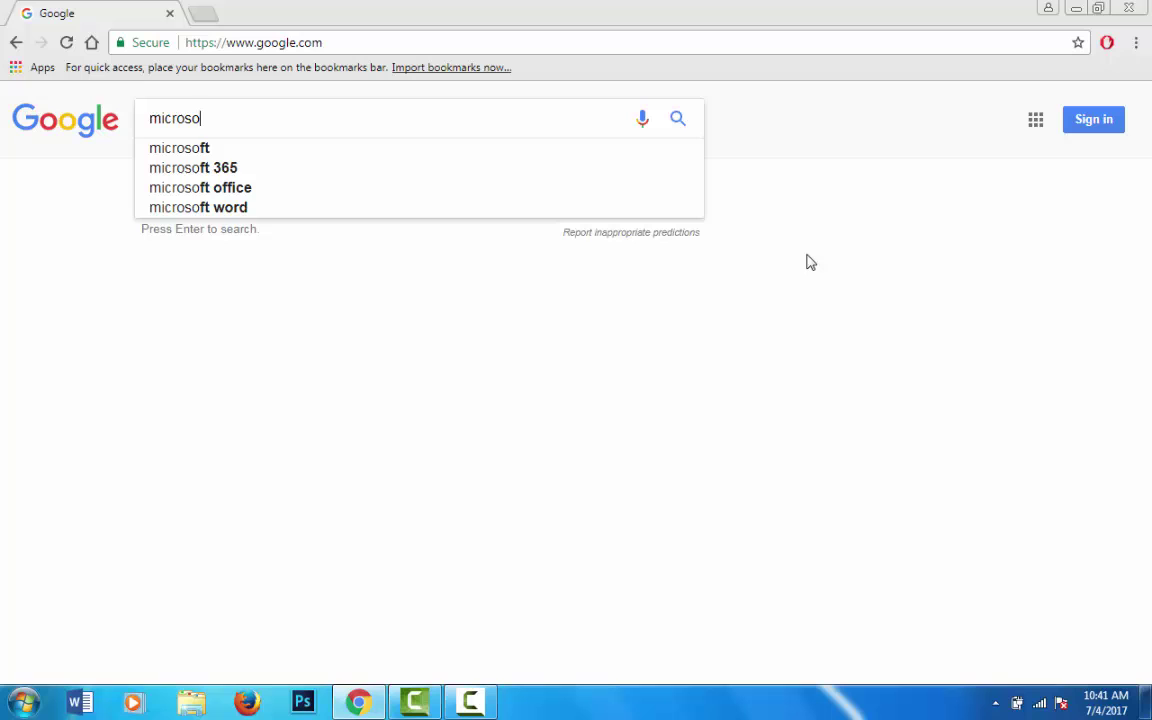
{"action": "type", "text": "ft x"}
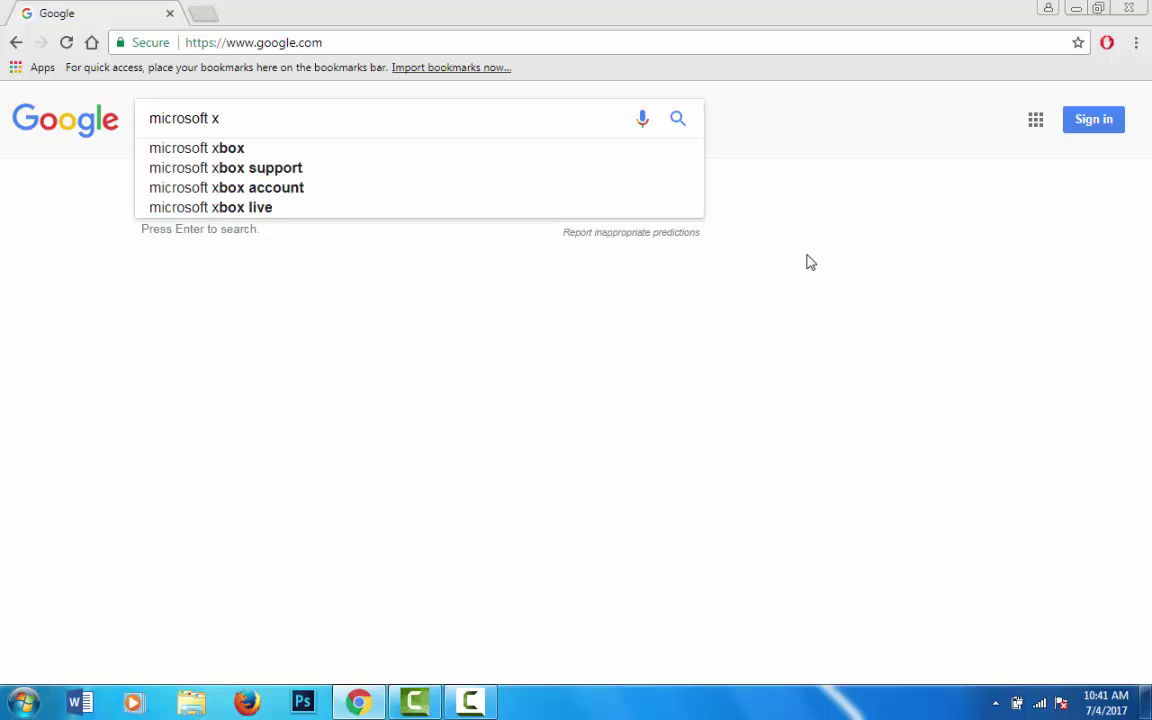
{"action": "type", "text": "na"}
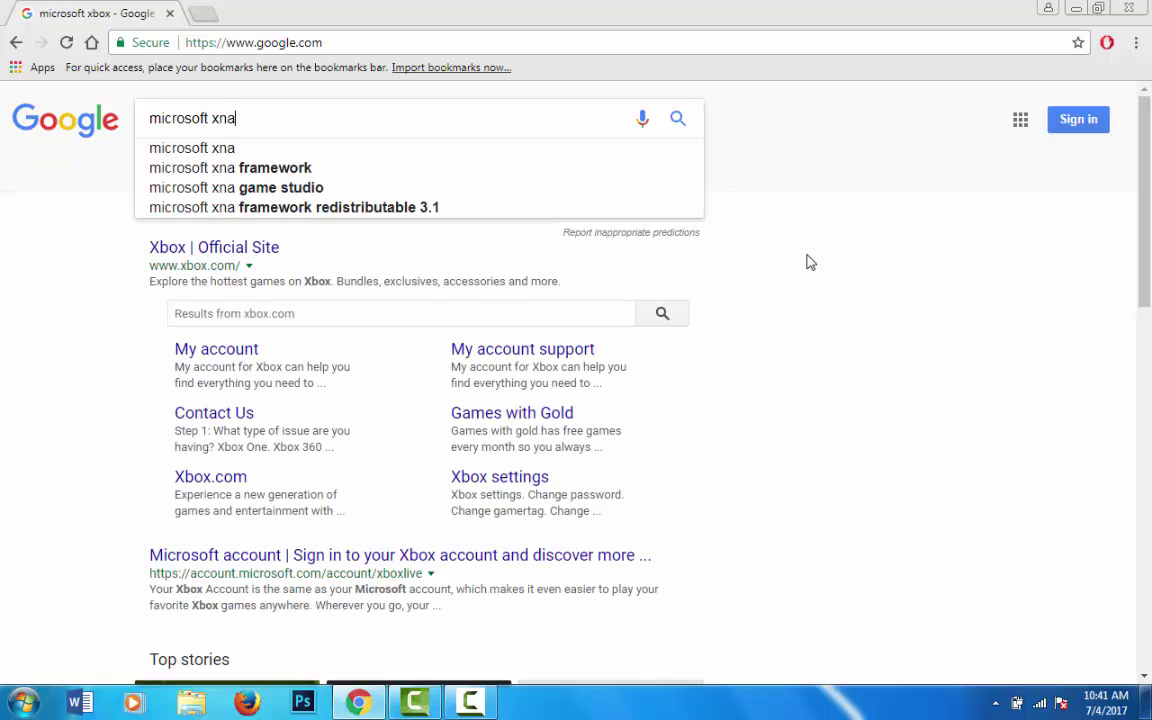
{"action": "left_click", "coordinate": [303, 168]}
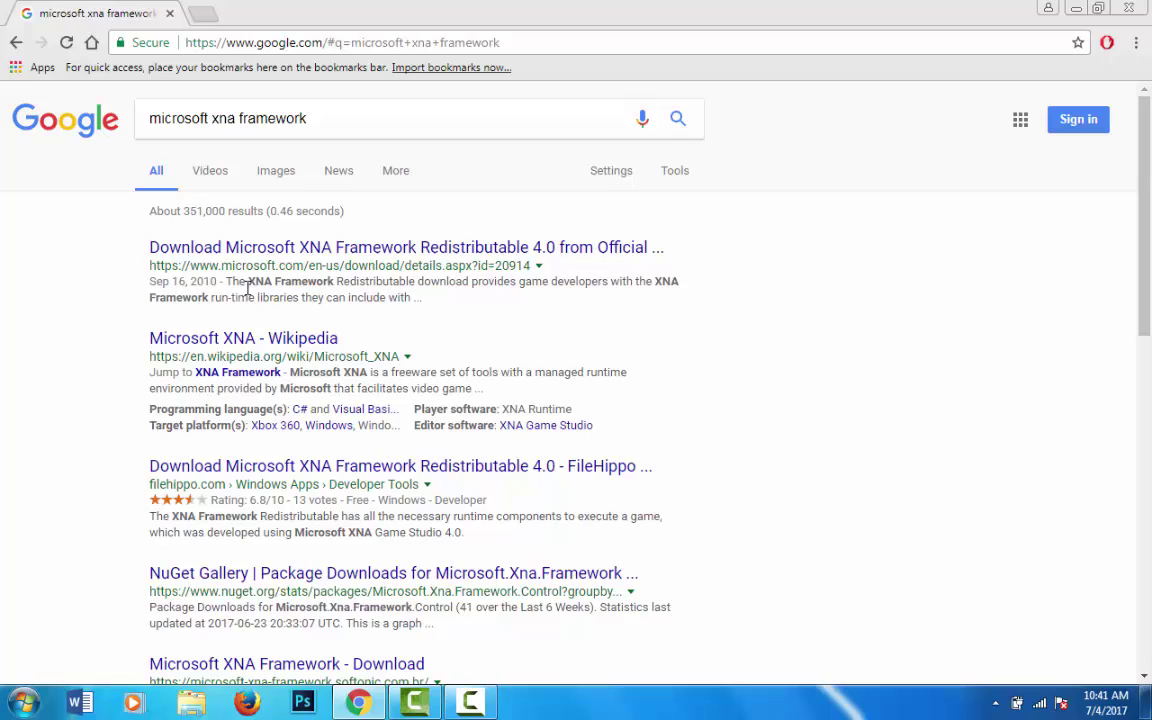
Step: Open the first result, Microsoft's official XNA Framework Redistributable 4.0 download page
{"action": "left_click", "coordinate": [440, 247]}
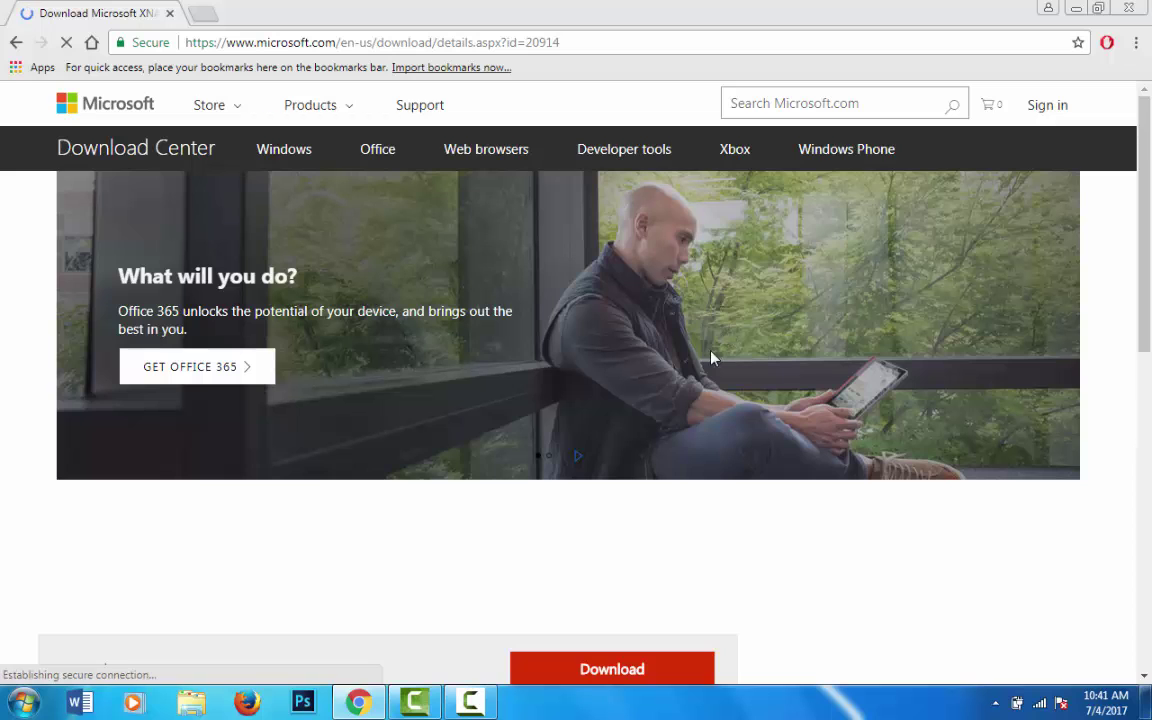
{"action": "left_click_drag", "start_coordinate": [1146, 95], "coordinate": [1147, 400]}
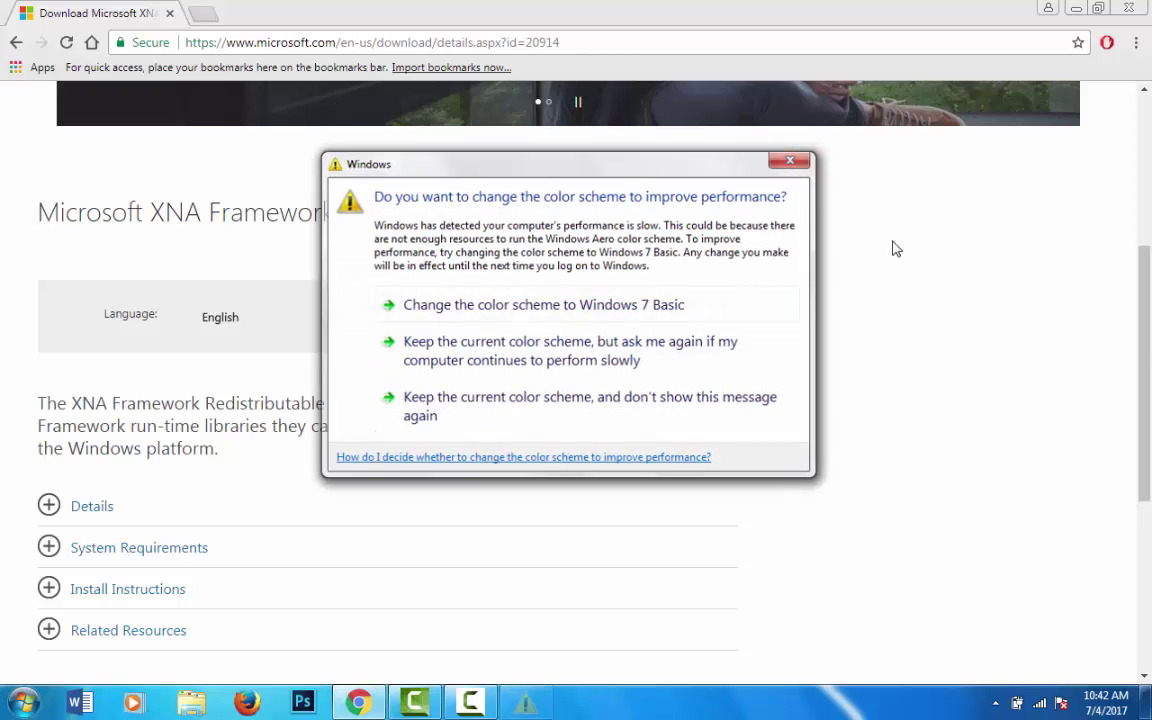
Step: Close the reappearing colour-scheme prompt and view the XNA download page from the top
{"action": "left_click", "coordinate": [792, 160]}
{"action": "left_click_drag", "start_coordinate": [1144, 300], "coordinate": [1147, 180]}
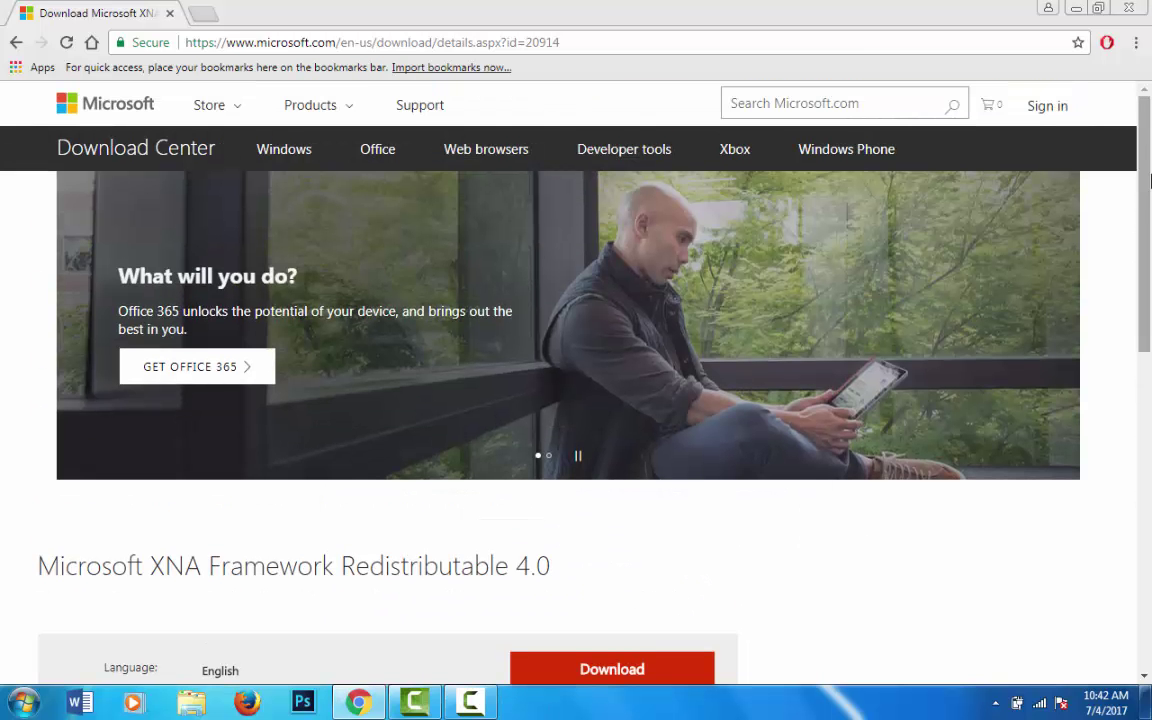